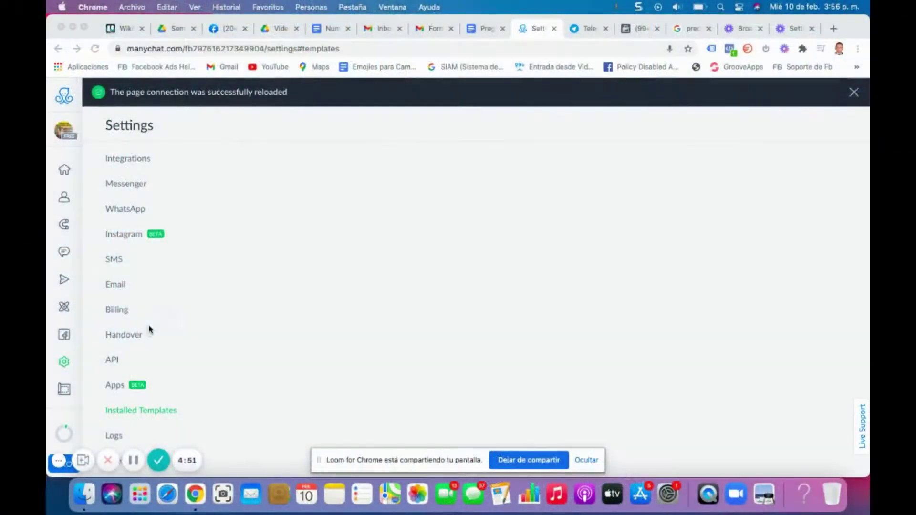
# - Open the Billing settings, review what the Upgrade to PRO offer includes, and close the offer without upgrading
pyautogui.click(115, 310)
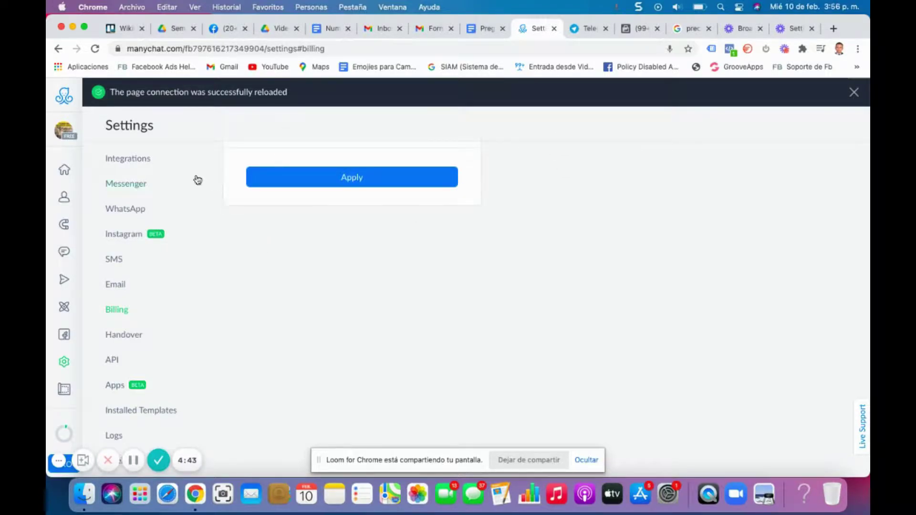
pyautogui.scroll(5, 198, 180)
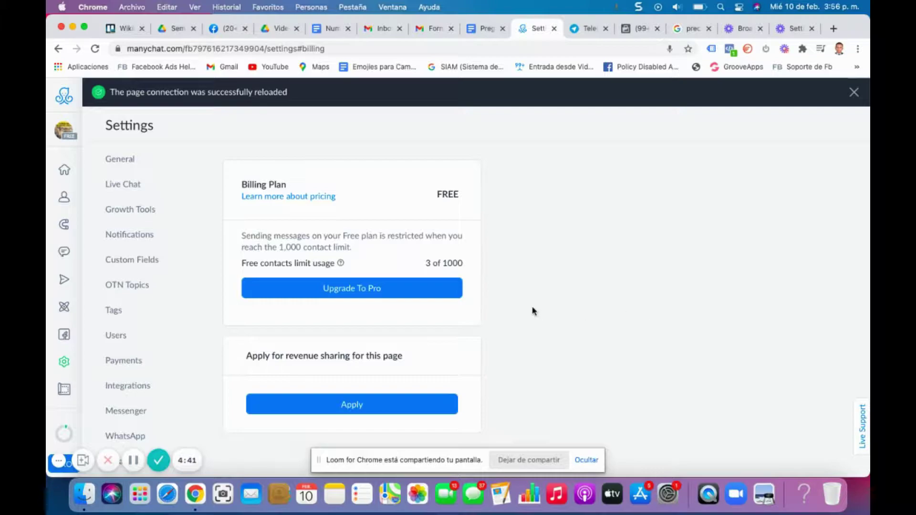
pyautogui.click(332, 292)
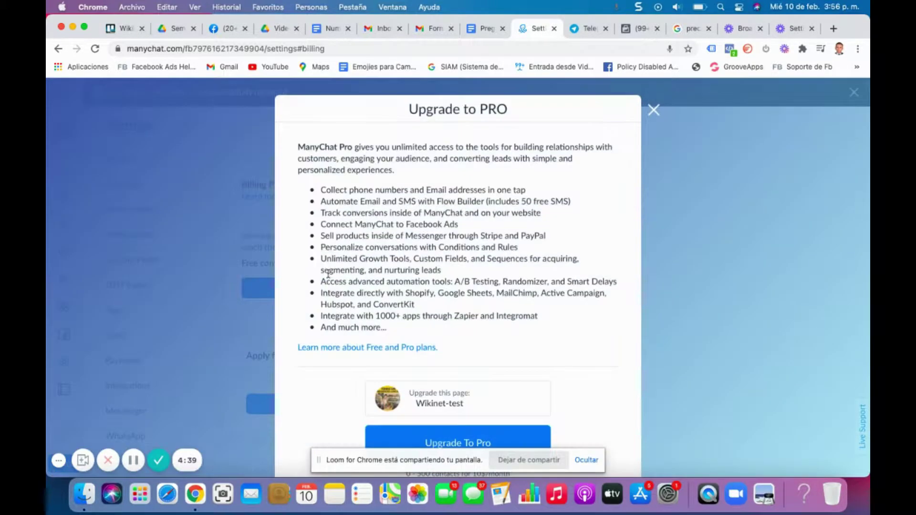
pyautogui.click(652, 111)
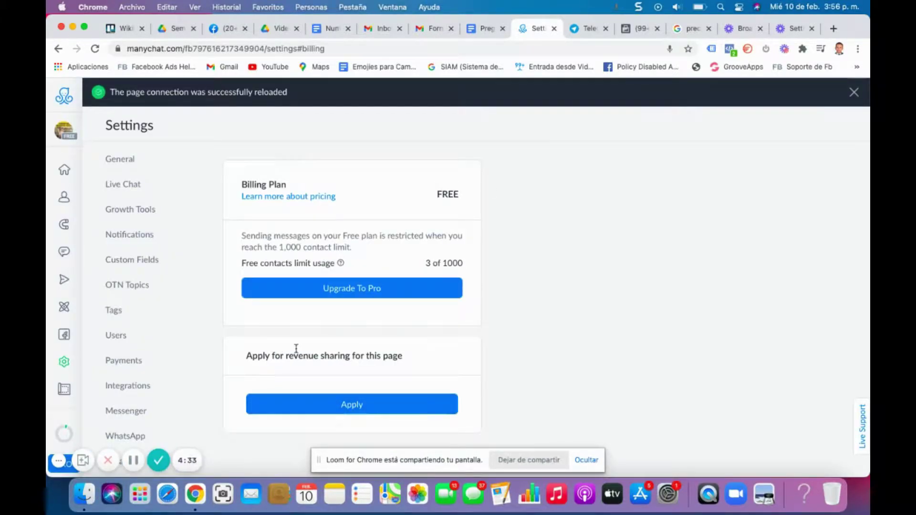
# - Open the Handover settings to view the current ManyChat role and the LiveChat App option
pyautogui.tripleClick(180, 425)
pyautogui.tripleClick(182, 454)
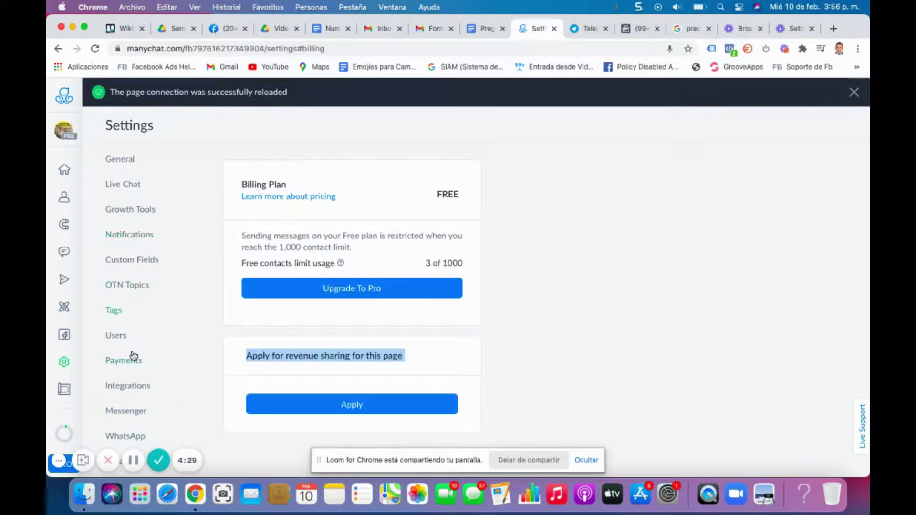
pyautogui.tripleClick(186, 380)
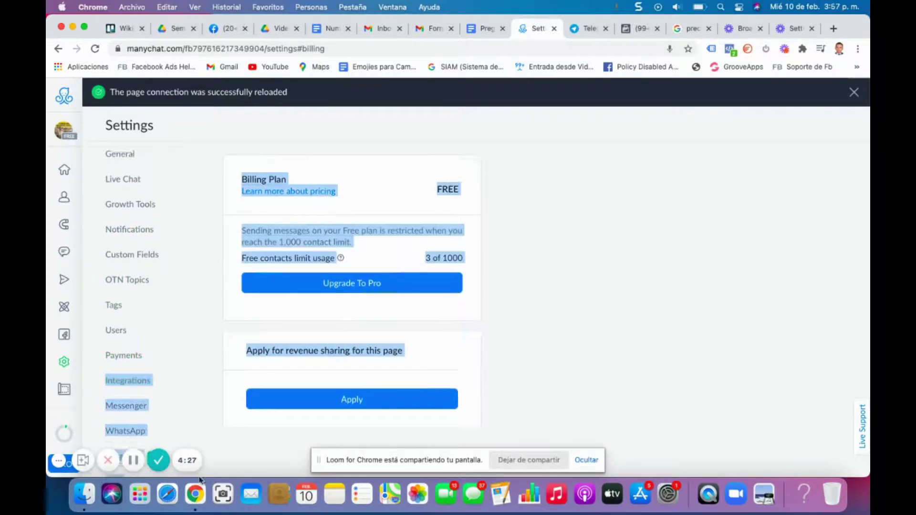
pyautogui.scroll(-5, 213, 429)
pyautogui.click(305, 322)
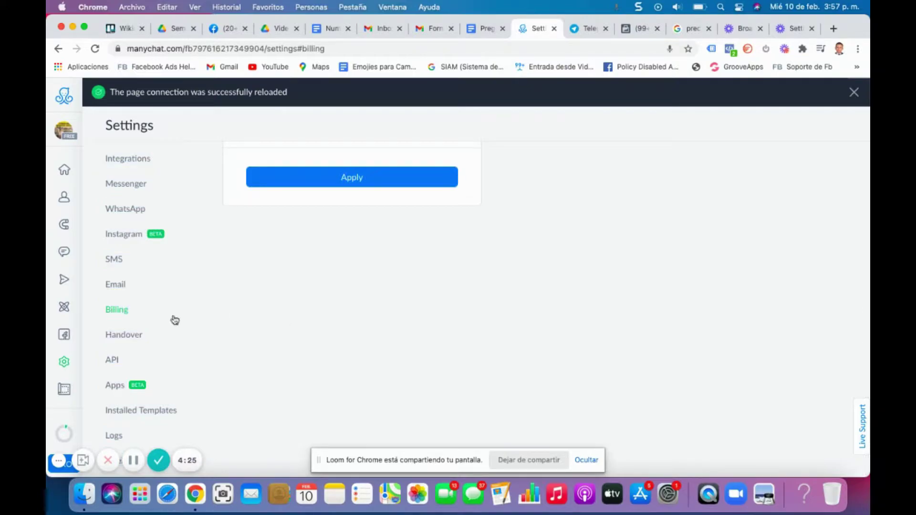
pyautogui.click(123, 335)
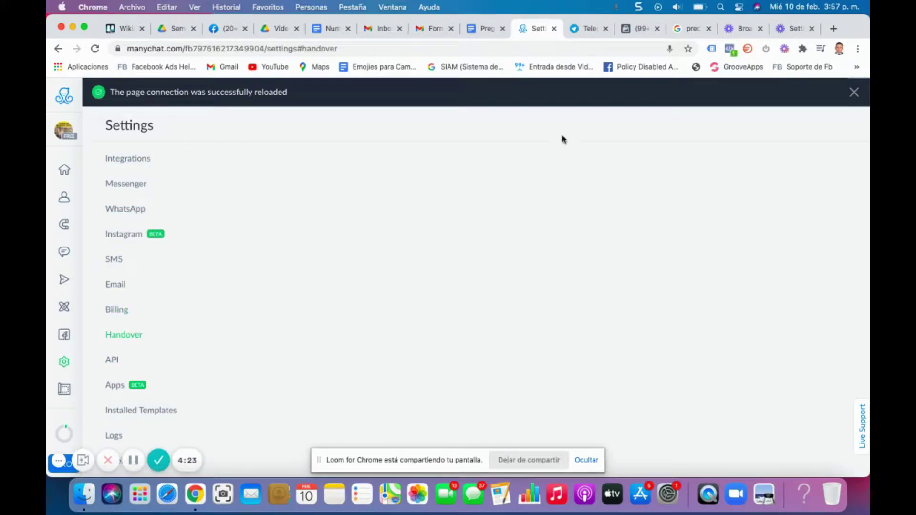
pyautogui.press('super+a')
pyautogui.click(95, 49)
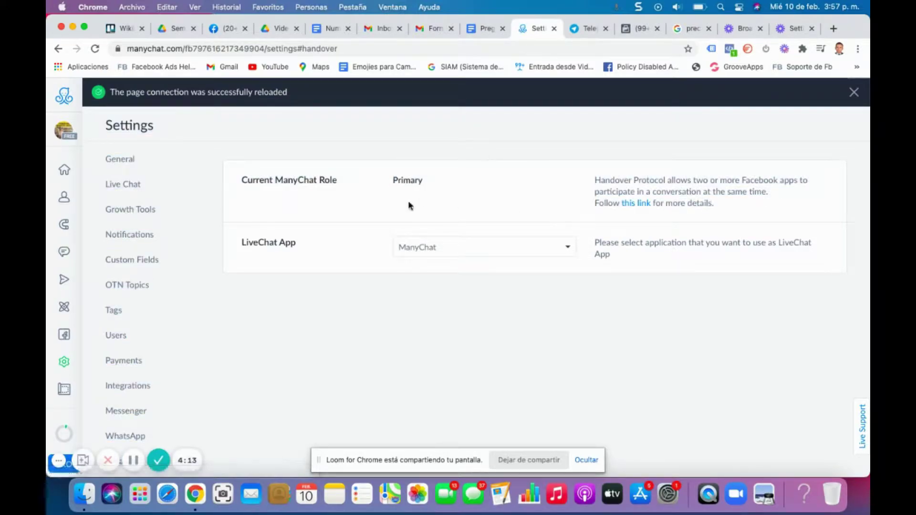
# - Switch the LiveChat App to Page Inbox and back to ManyChat, and review its available options once more
pyautogui.click(512, 247)
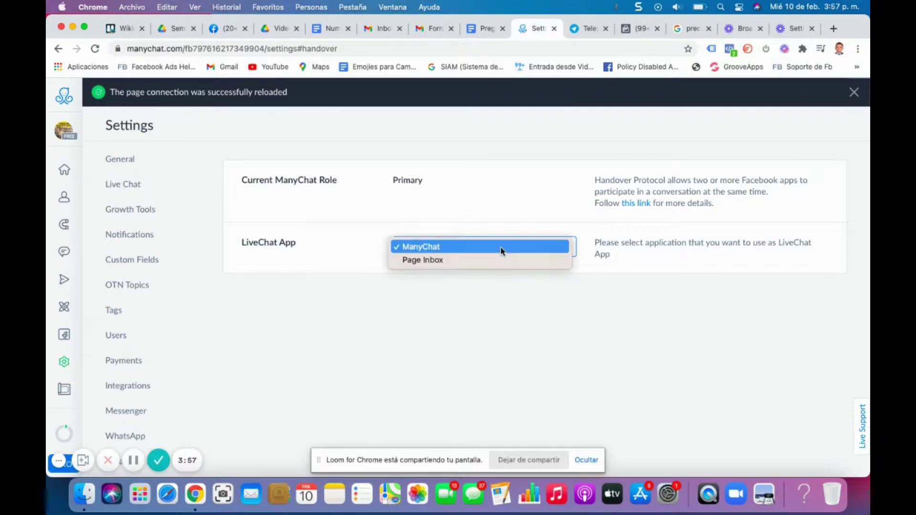
pyautogui.click(434, 260)
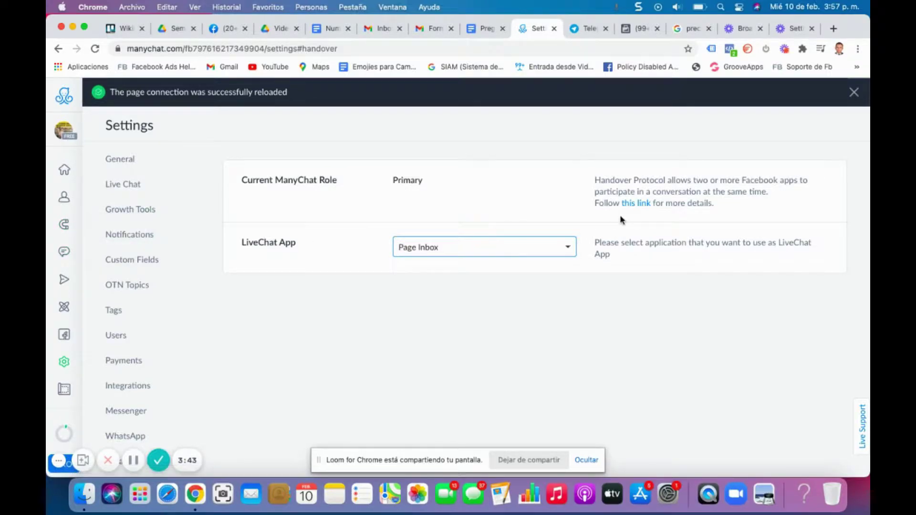
pyautogui.click(522, 246)
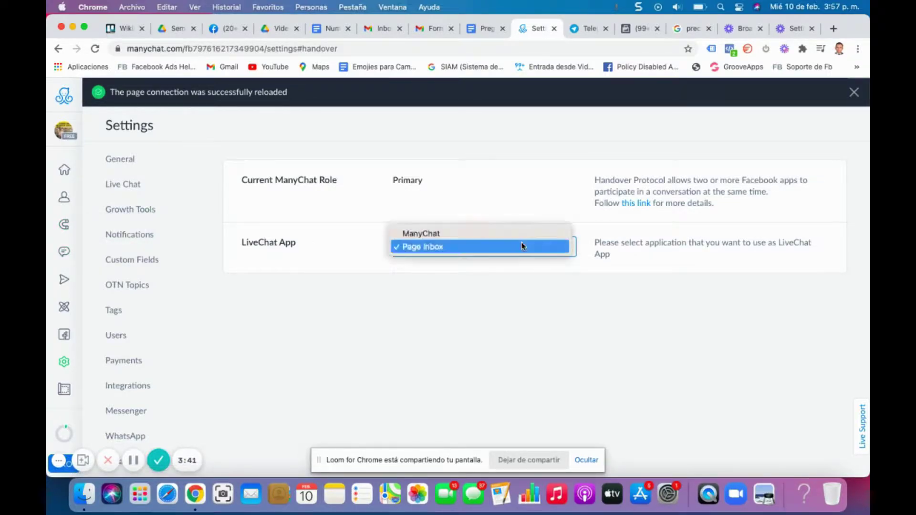
pyautogui.click(452, 233)
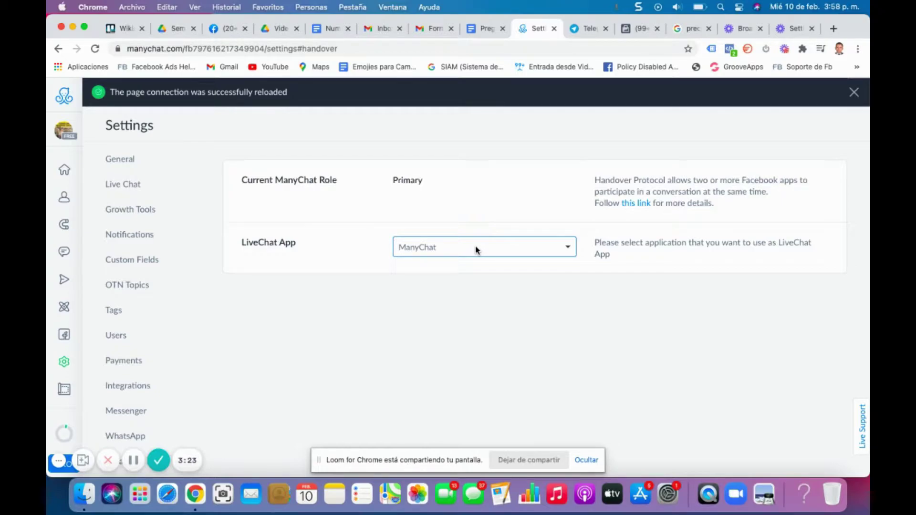
pyautogui.click(508, 252)
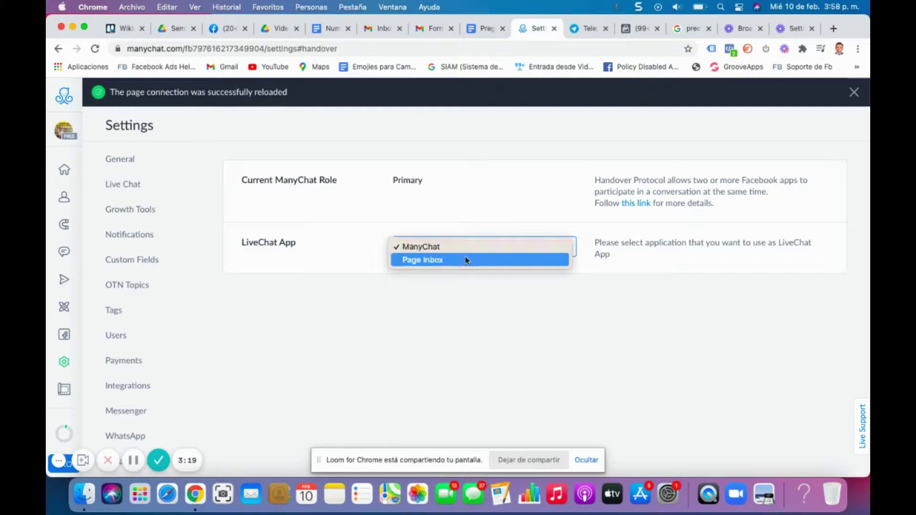
pyautogui.click(567, 323)
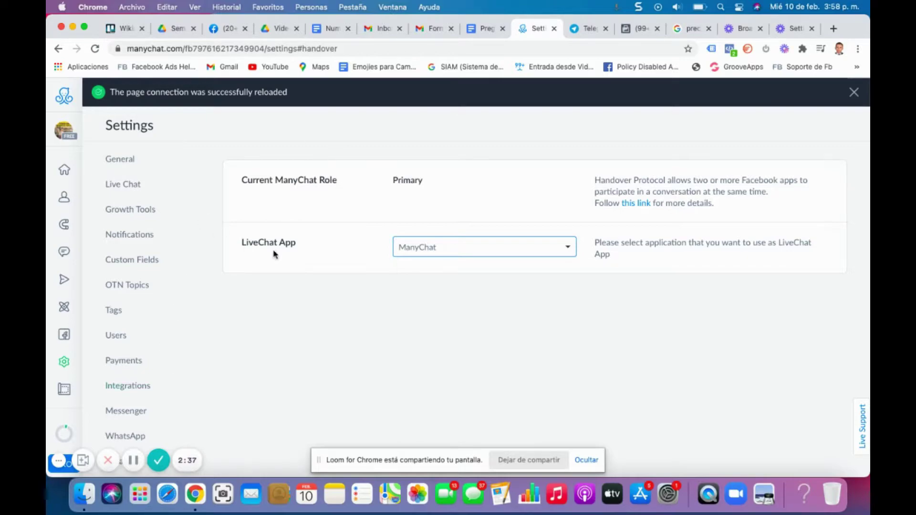
# - Open the API settings and view the API key field and its option to generate a key
pyautogui.moveTo(203, 422); pyautogui.dragTo(199, 376)
pyautogui.scroll(-5, 392, 153)
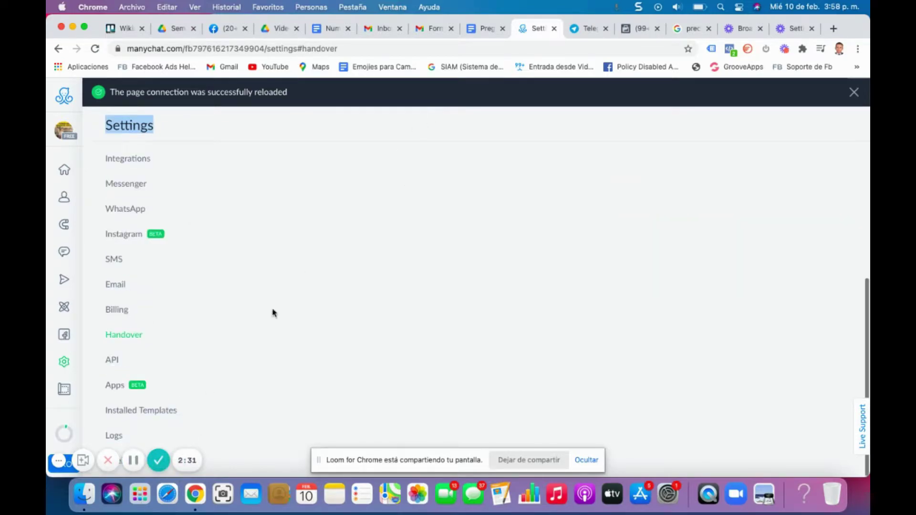
pyautogui.click(124, 364)
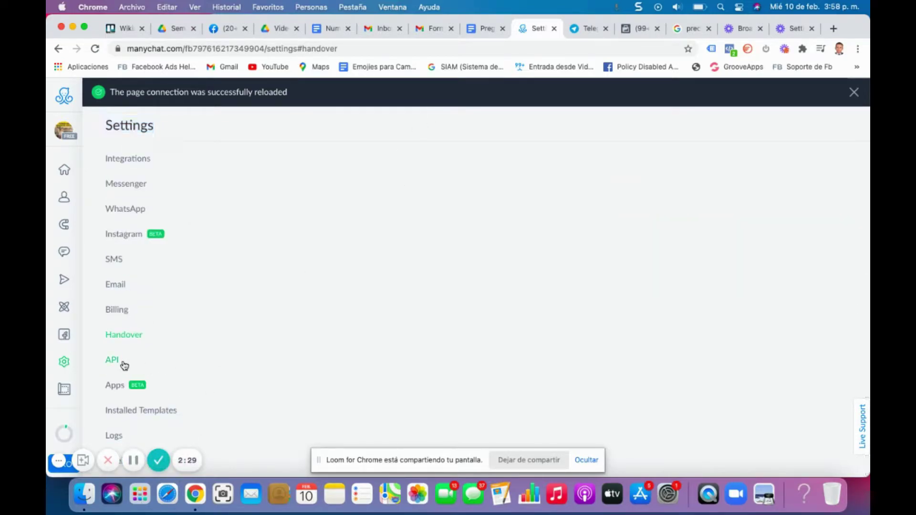
pyautogui.press('super+a')
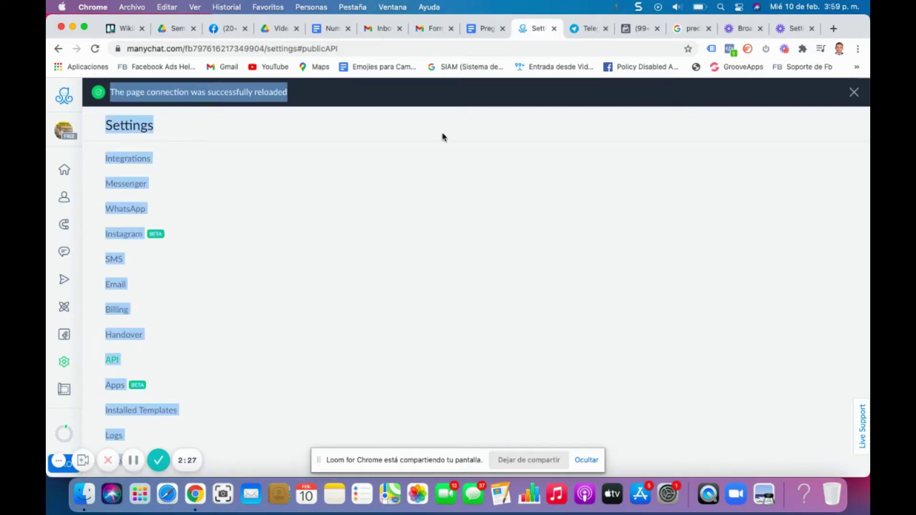
pyautogui.click(430, 144)
pyautogui.click(95, 49)
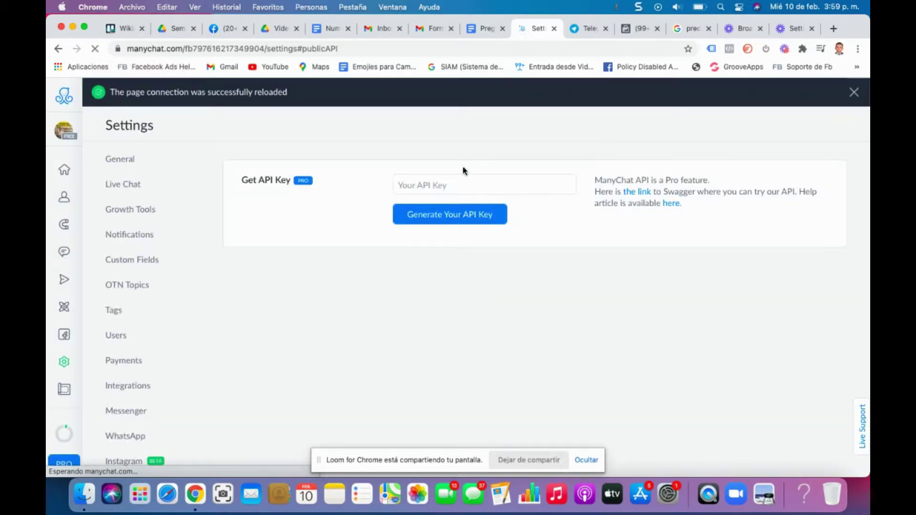
pyautogui.click(431, 185)
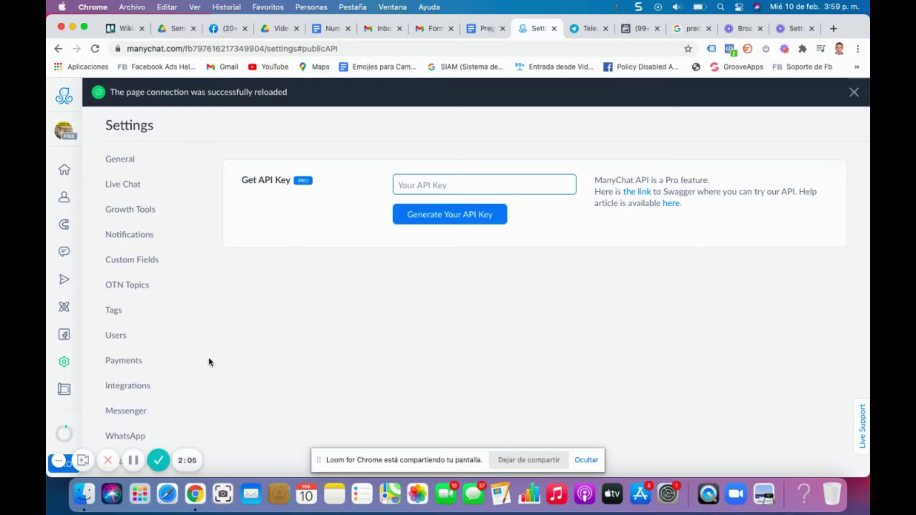
# - Open the Apps settings and examine the Installed Apps section
pyautogui.moveTo(189, 365); pyautogui.dragTo(133, 466)
pyautogui.click(247, 356)
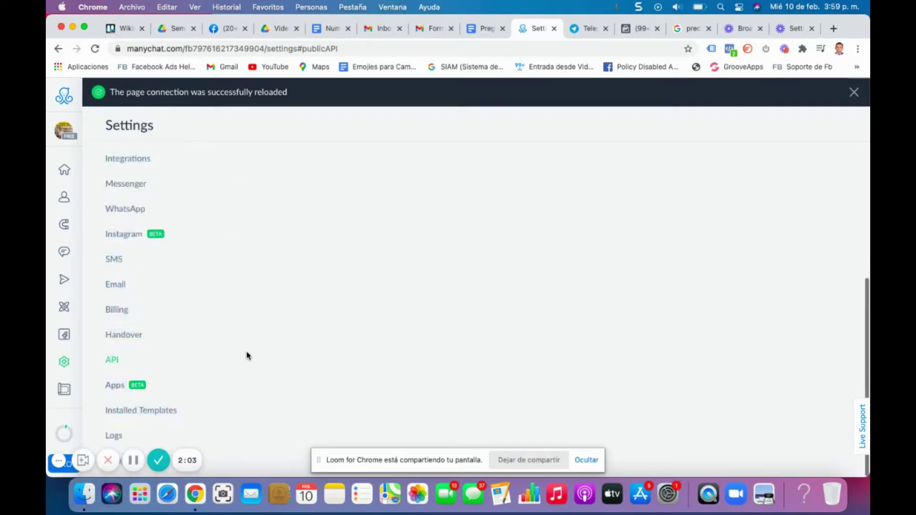
pyautogui.click(133, 390)
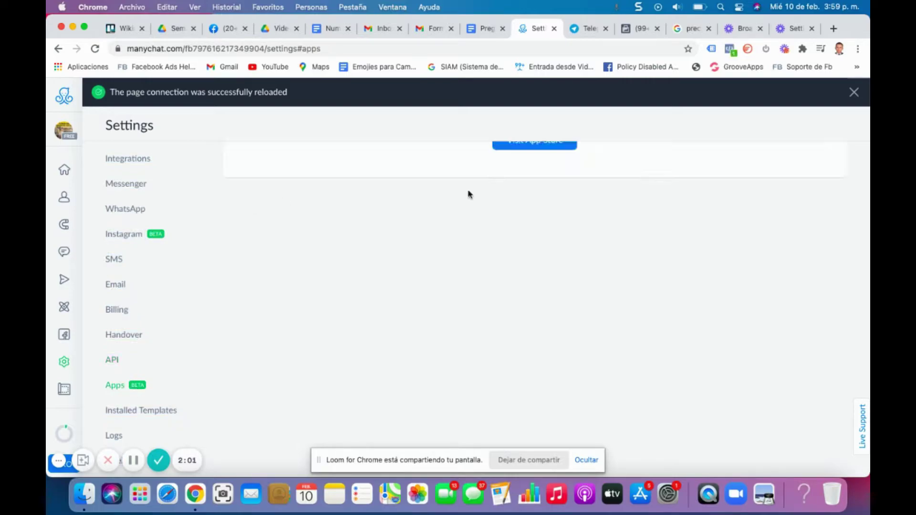
pyautogui.click(95, 50)
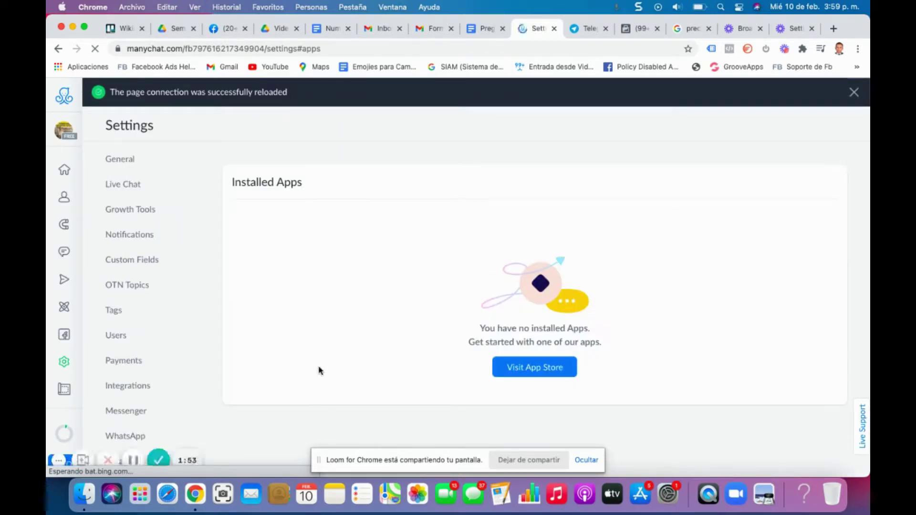
pyautogui.moveTo(318, 371); pyautogui.dragTo(570, 392)
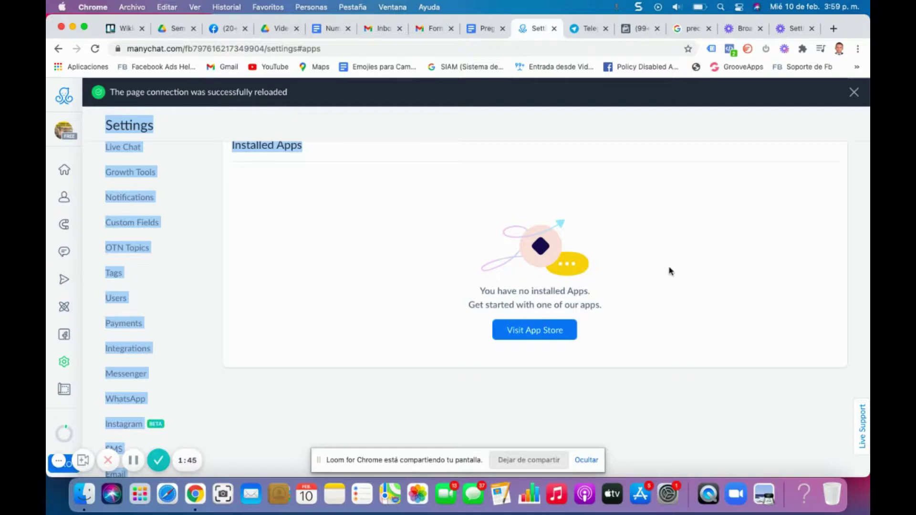
pyautogui.click(813, 276)
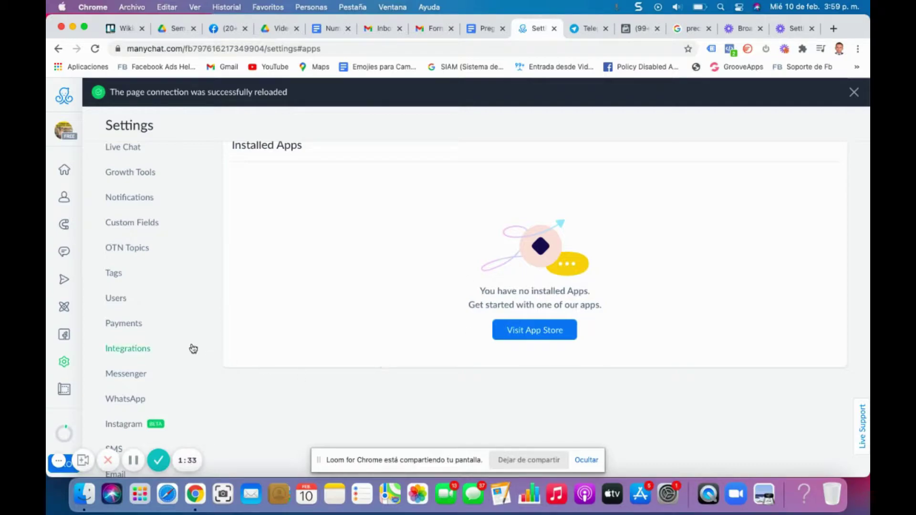
# - Open the Installed Templates settings and examine the option to install a first template
pyautogui.moveTo(192, 348); pyautogui.dragTo(142, 490)
pyautogui.click(290, 386)
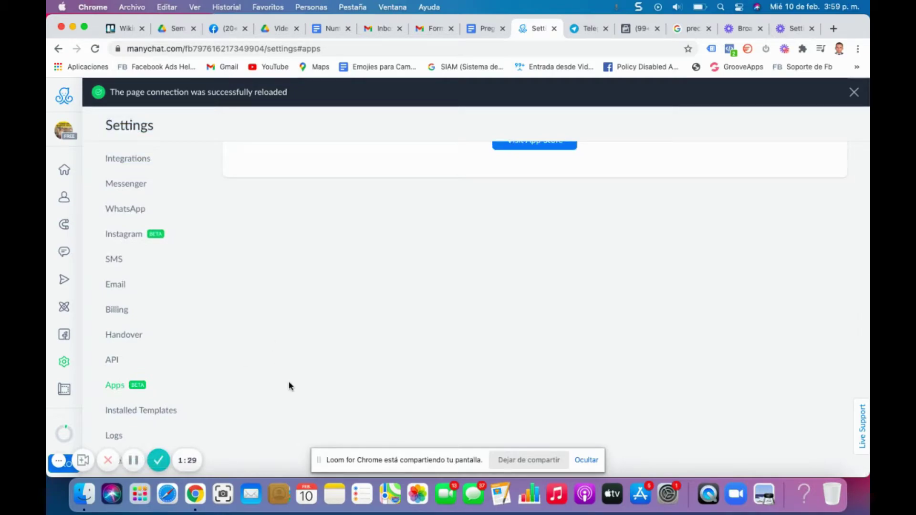
pyautogui.click(132, 412)
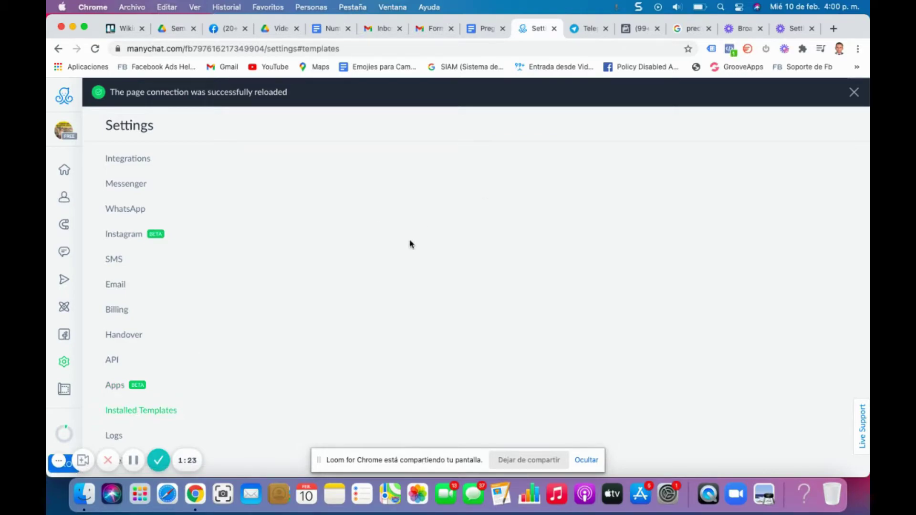
pyautogui.moveTo(177, 377); pyautogui.dragTo(443, 219)
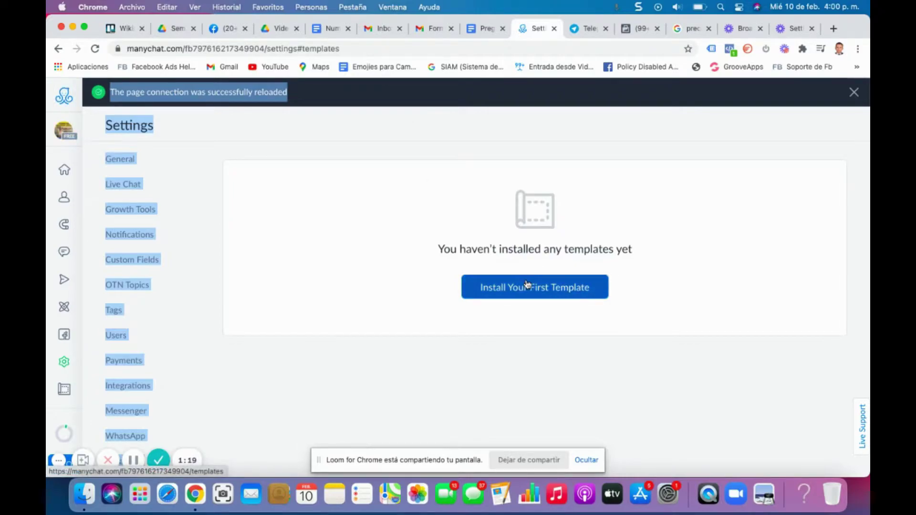
pyautogui.click(218, 144)
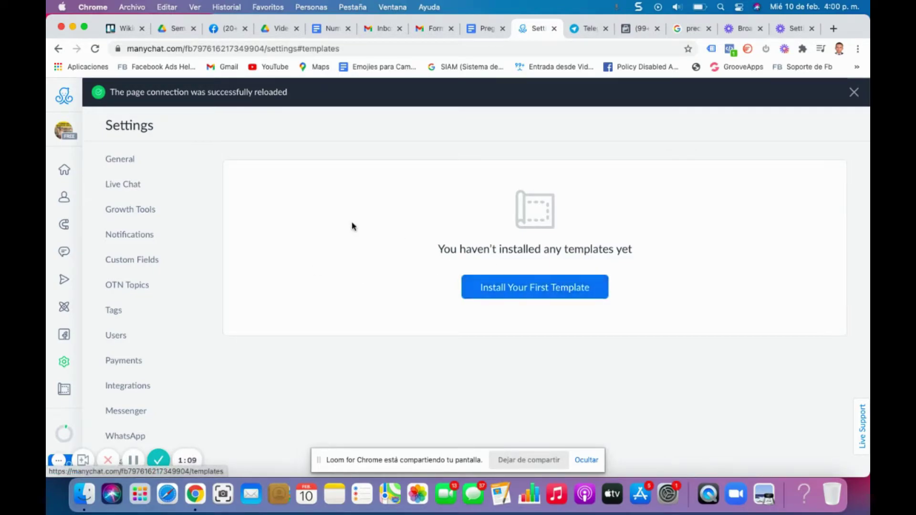
# - Open the Logs section of the settings
pyautogui.doubleClick(138, 436)
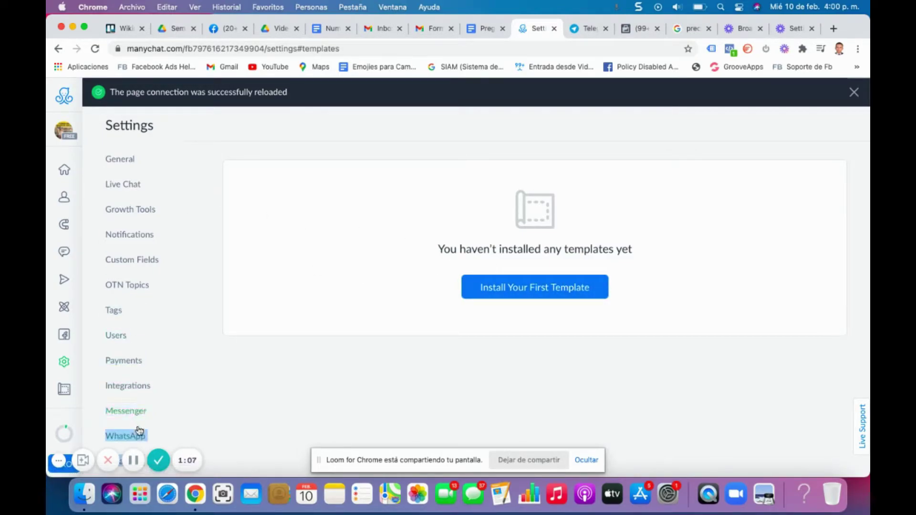
pyautogui.moveTo(67, 308)
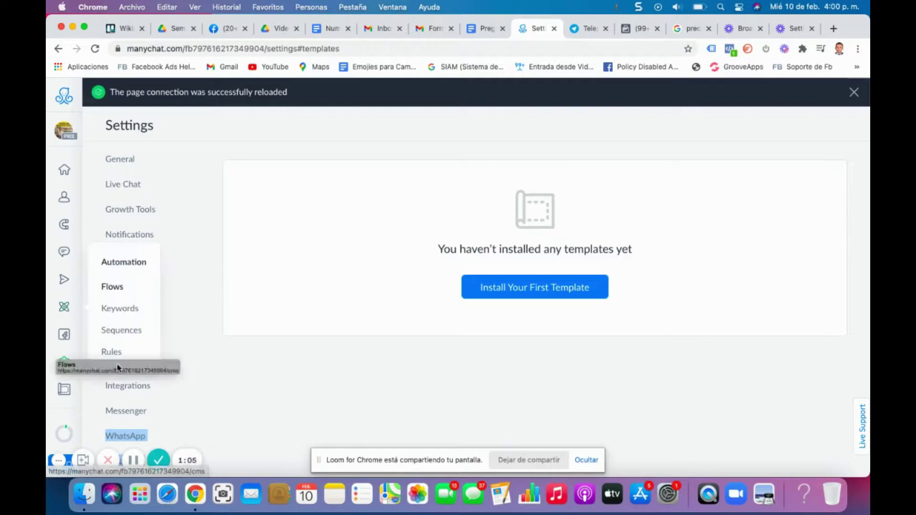
pyautogui.press('super+a')
pyautogui.scroll(-5, 159, 382)
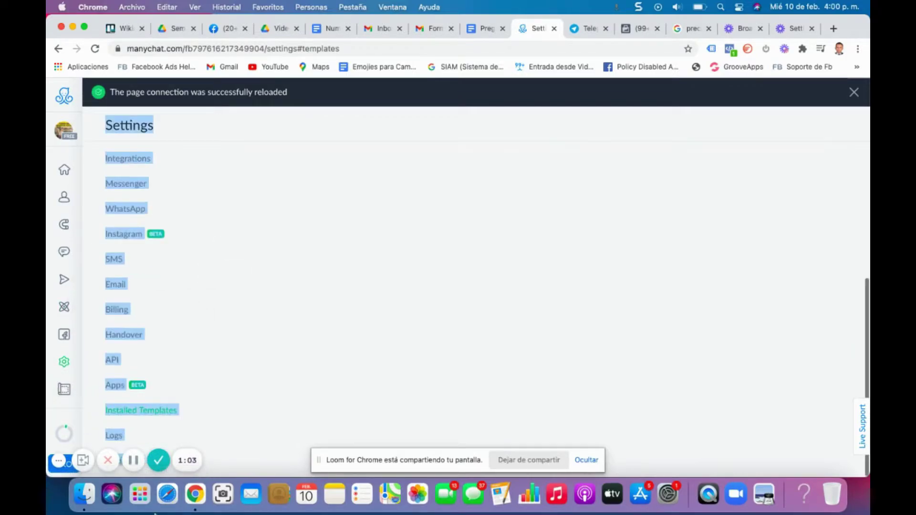
pyautogui.click(323, 425)
pyautogui.click(125, 434)
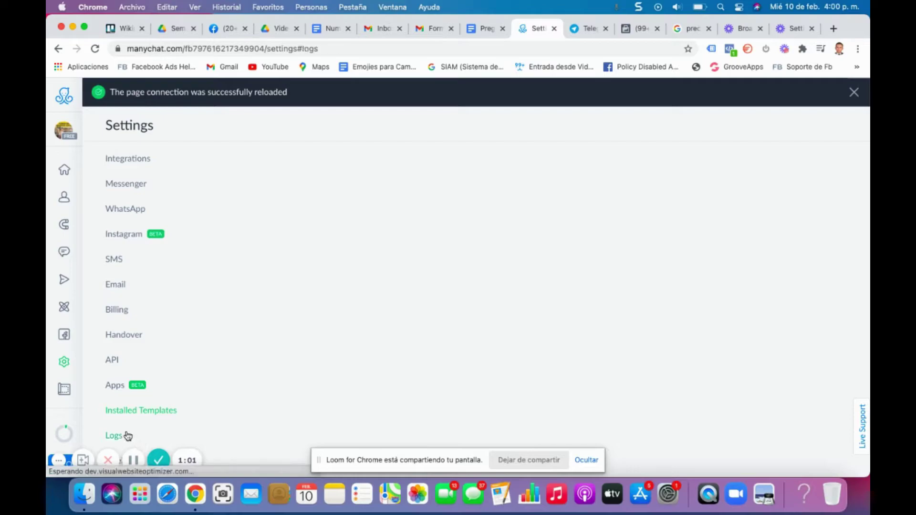
pyautogui.press('super+a')
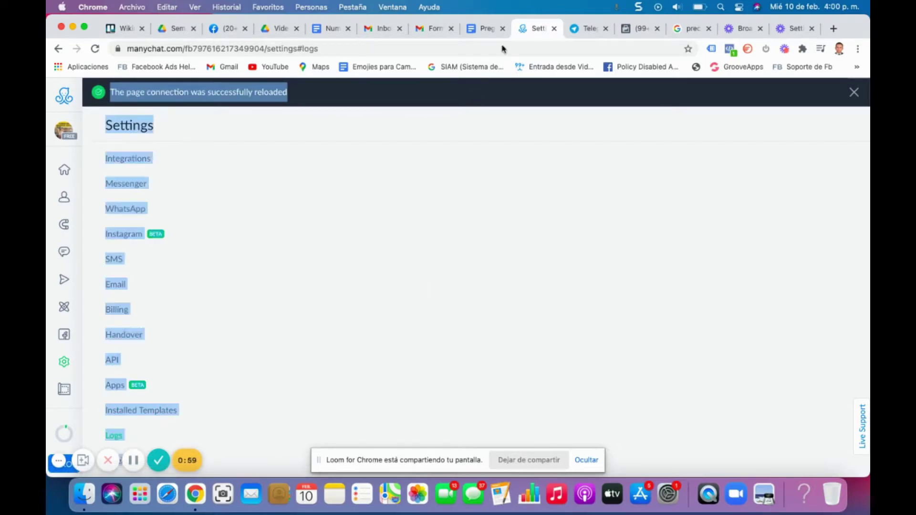
pyautogui.click(392, 147)
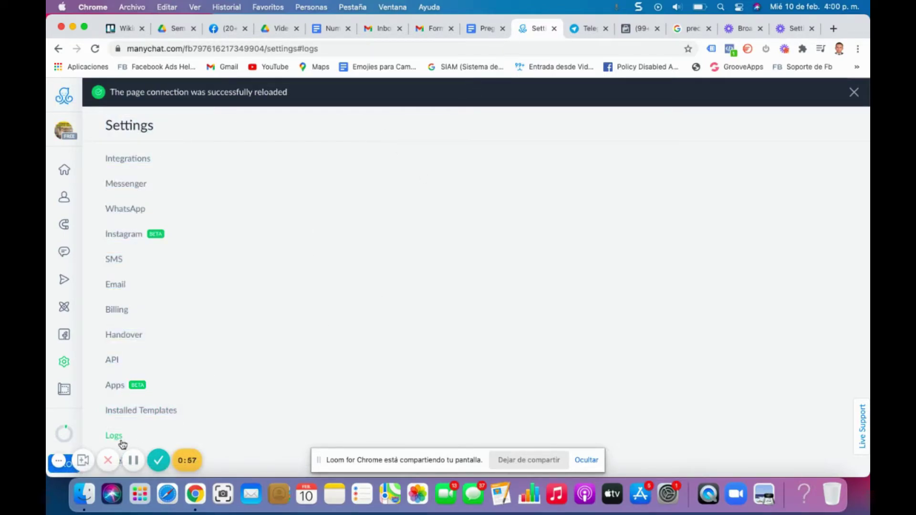
# - Examine the General log entries in the Logs section and look over the list of settings sections
pyautogui.press('super+a')
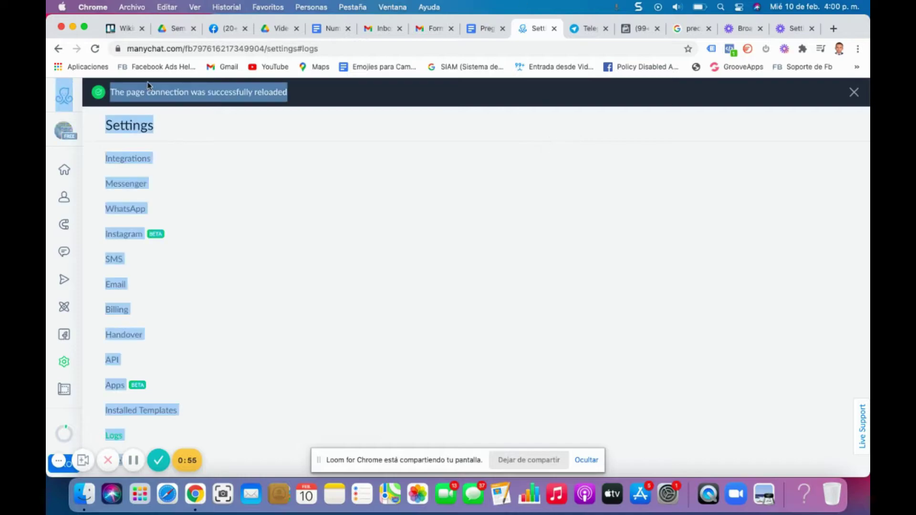
pyautogui.click(96, 50)
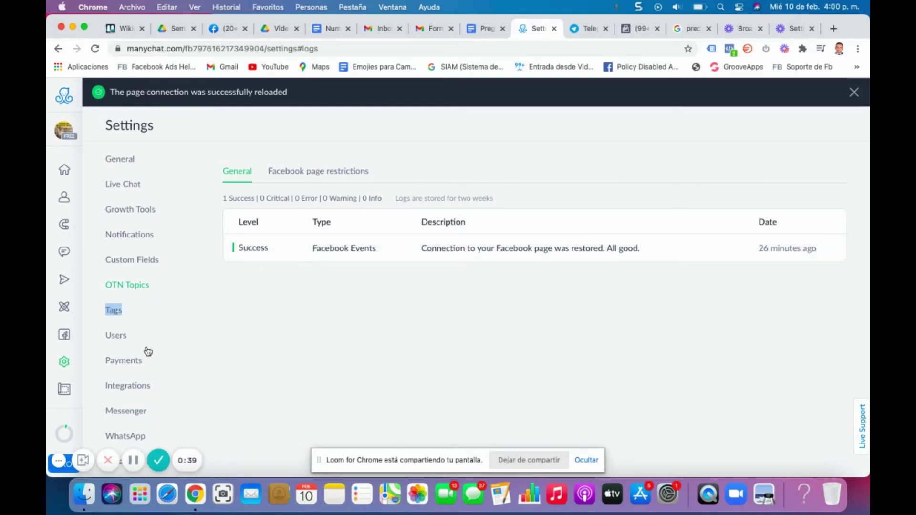
pyautogui.scroll(-5, 147, 351)
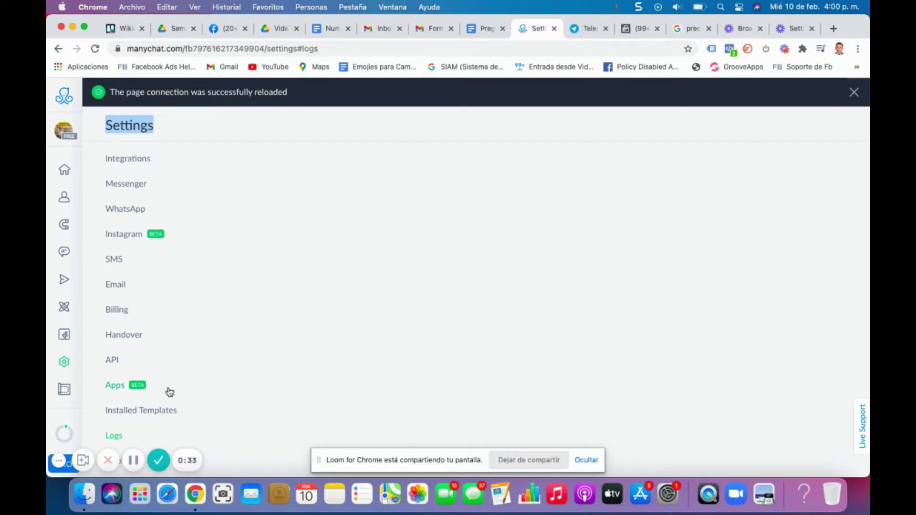
# - Open the Templates section and browse the template gallery across all categories
pyautogui.moveTo(66, 433)
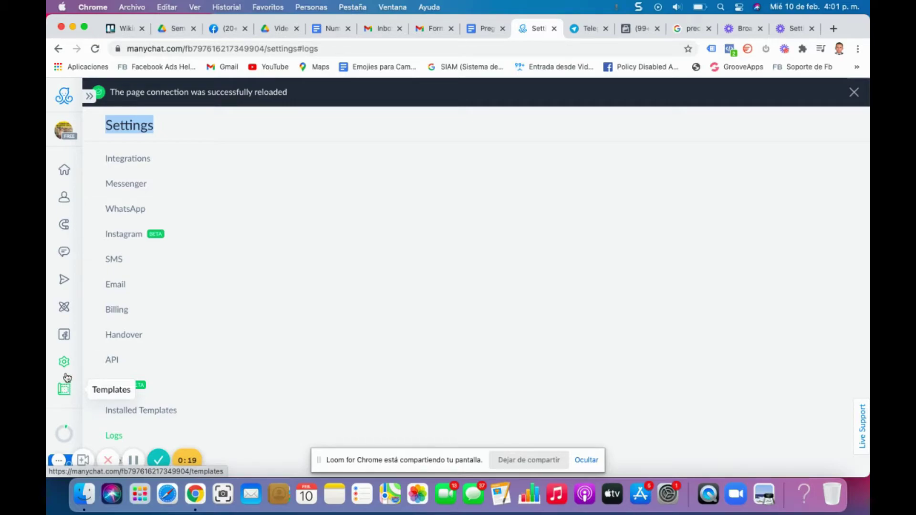
pyautogui.click(64, 389)
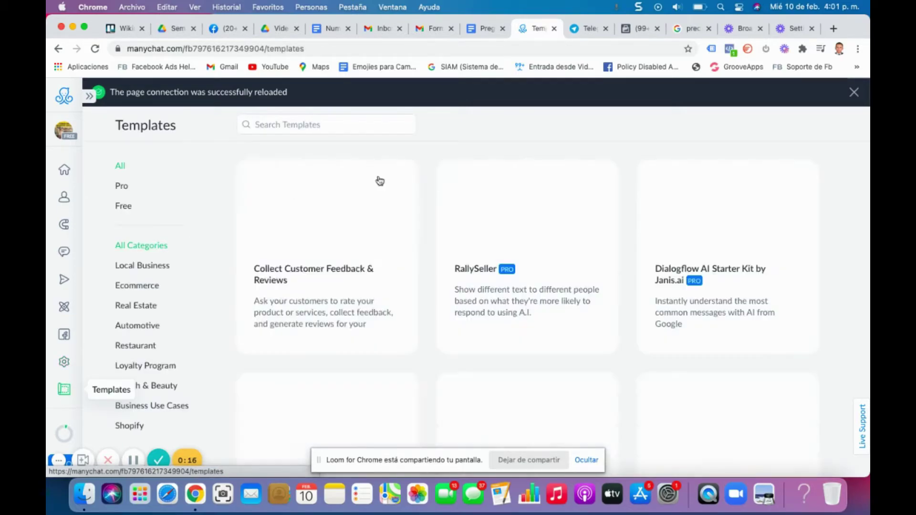
pyautogui.moveTo(380, 181); pyautogui.dragTo(843, 513)
pyautogui.scroll(-10, 827, 384)
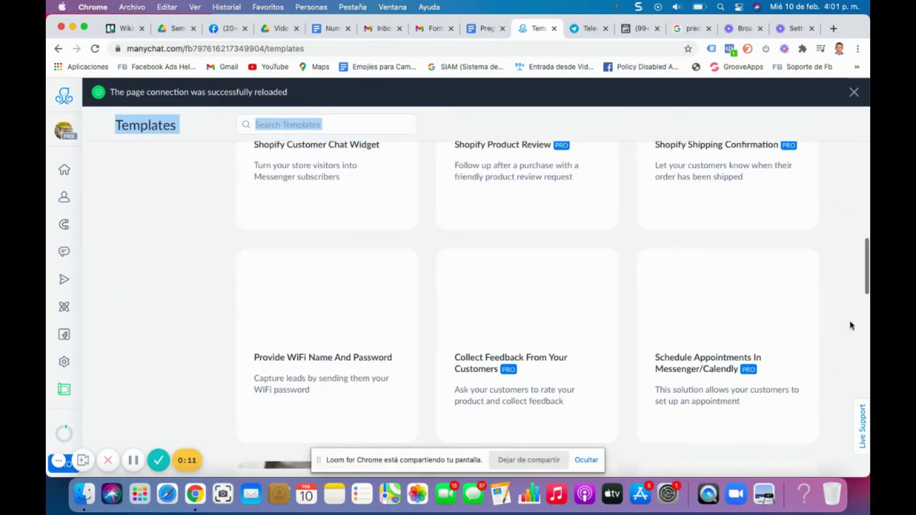
pyautogui.scroll(10, 626, 240)
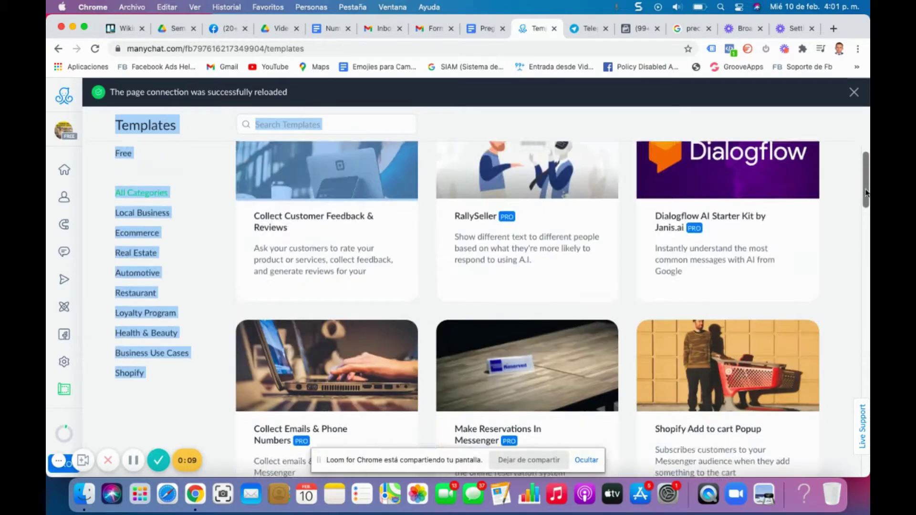